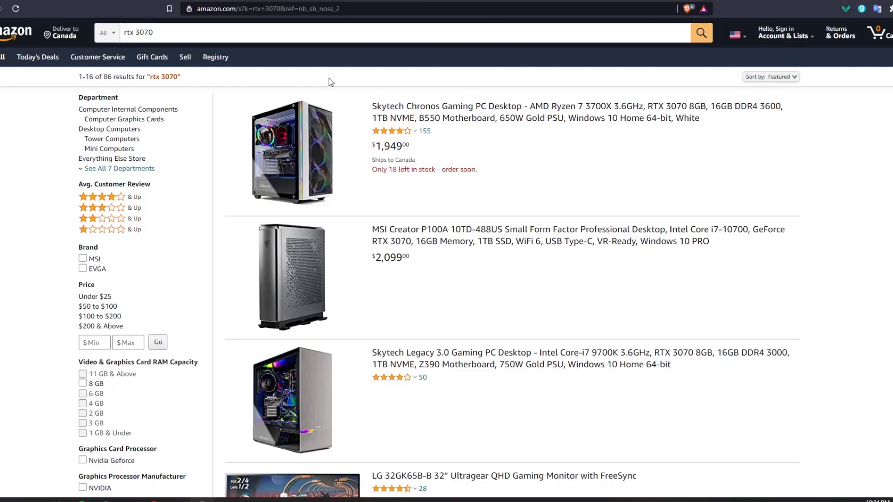
# Scroll down through Amazon's RTX 3070 graphics card listings
pyautogui.scroll(-4, 318, 191)
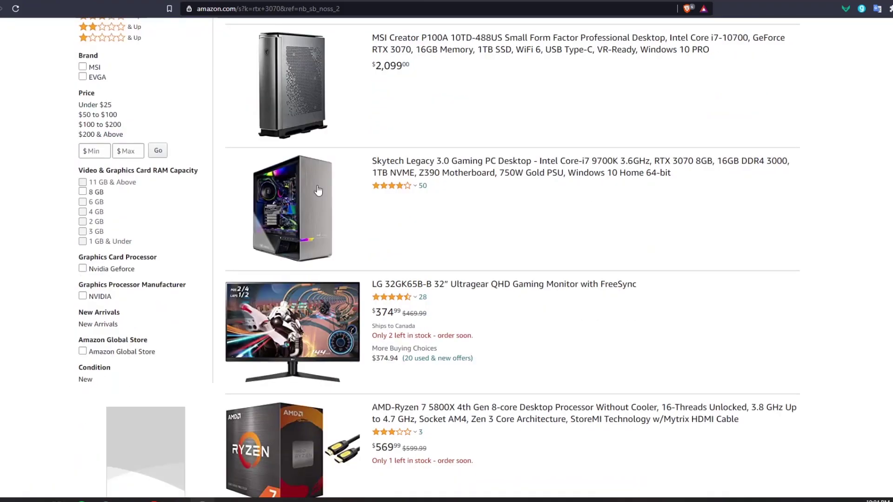
pyautogui.scroll(-5, 318, 191)
pyautogui.scroll(-10, 417, 208)
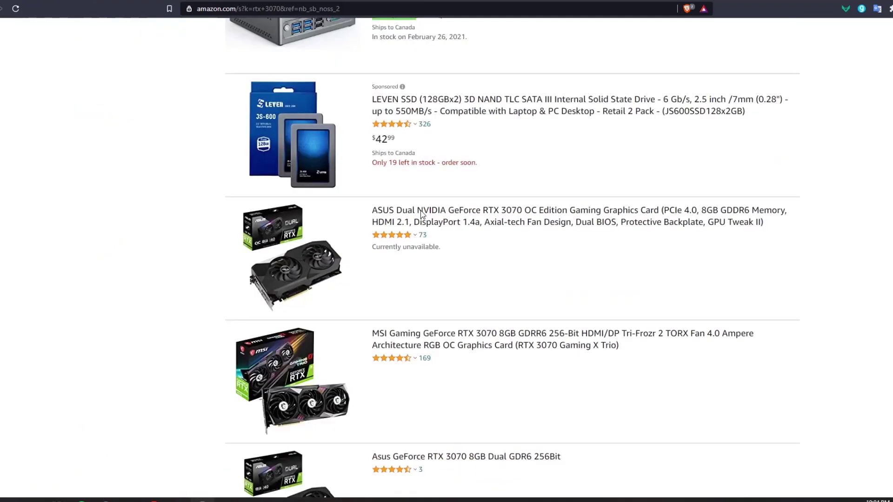
pyautogui.scroll(-3, 421, 213)
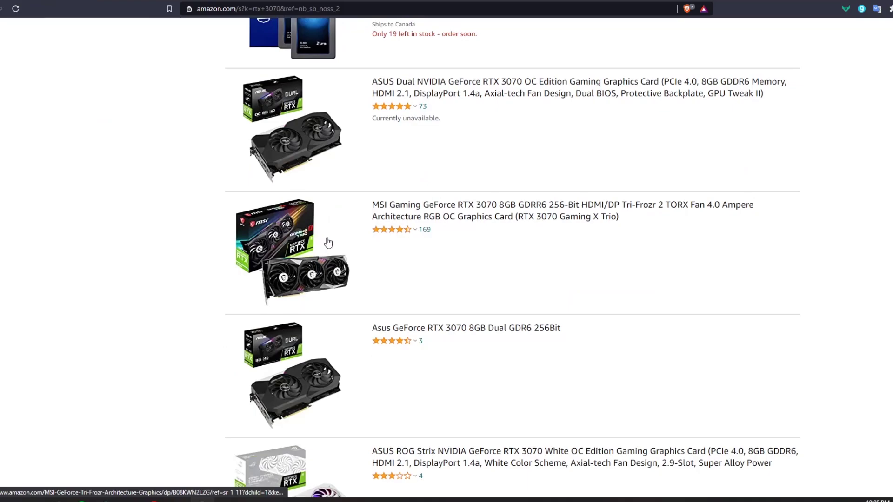
pyautogui.scroll(-1, 328, 242)
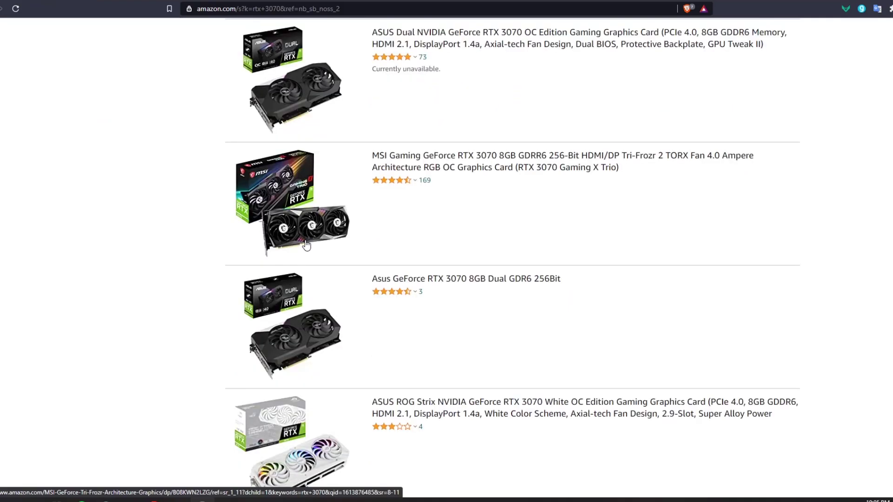
pyautogui.scroll(-3, 422, 216)
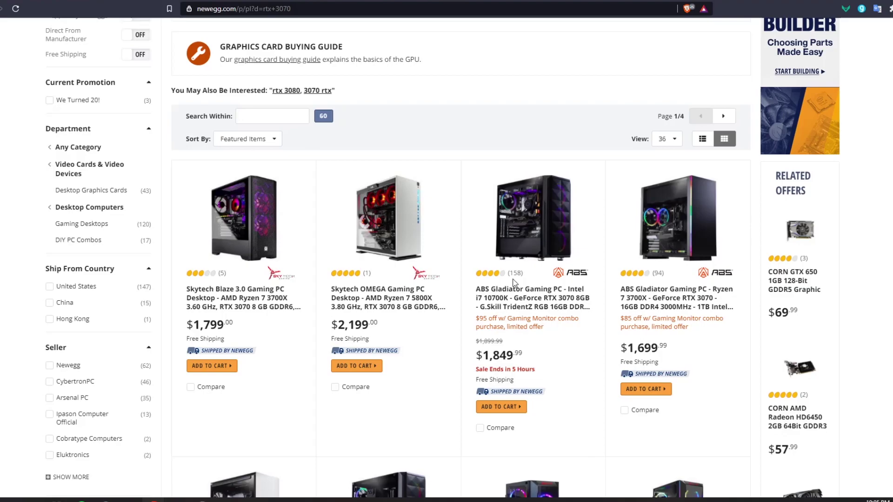
# Scroll back up through Newegg's rtx 3070 search results
pyautogui.scroll(4, 479, 325)
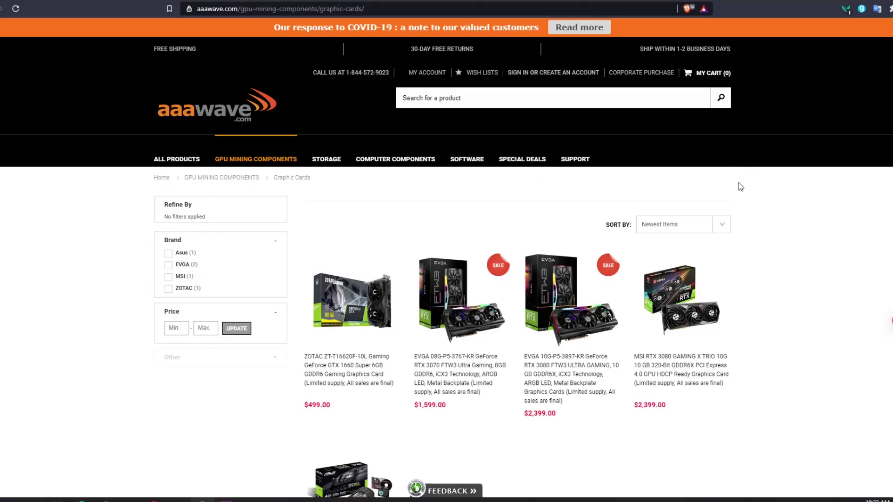
# Scroll through aaawave's mining graphic cards, starting from the EVGA RTX 3070 FTW3
pyautogui.scroll(-2, 739, 230)
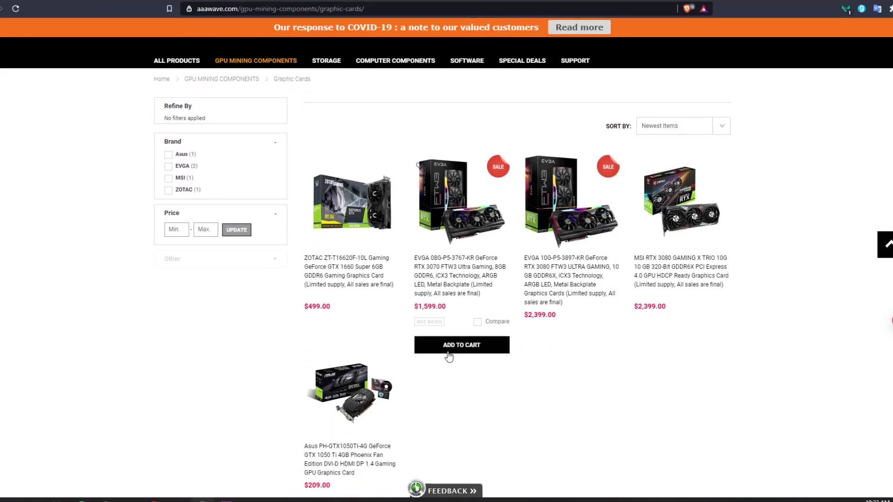
pyautogui.scroll(-1, 619, 291)
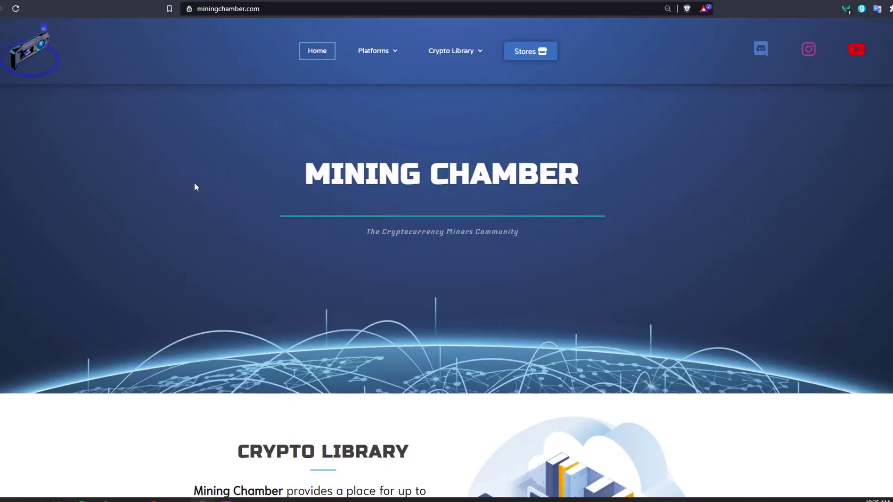
# On Mining Chamber's Stores page, find Mining Hardware Stores and grab the AAAWave coupon code
pyautogui.click(529, 52)
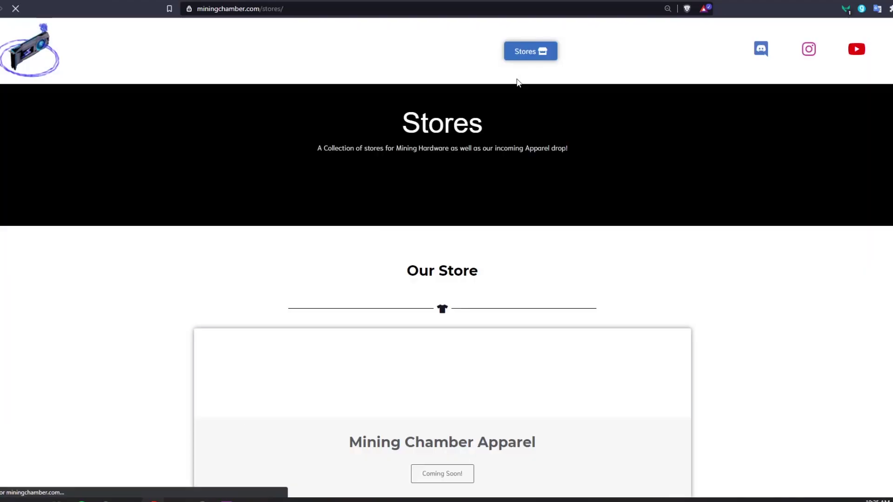
pyautogui.scroll(-3, 563, 260)
pyautogui.scroll(-6, 574, 236)
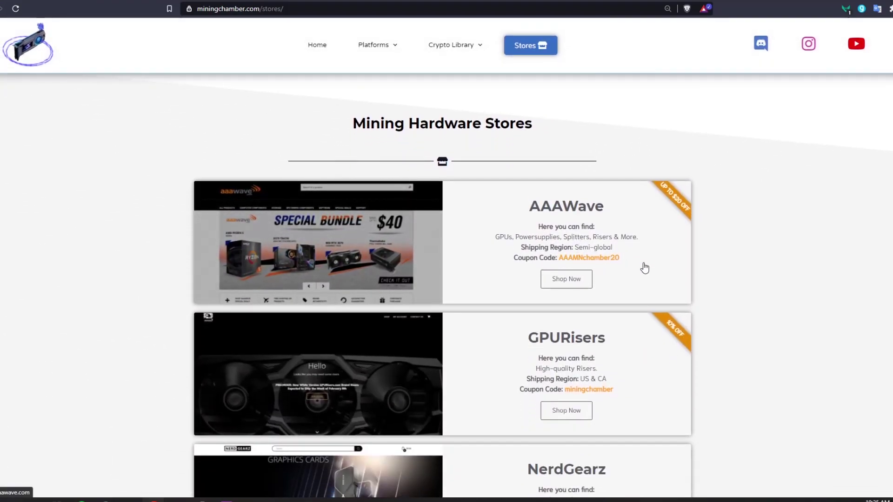
pyautogui.click(603, 260)
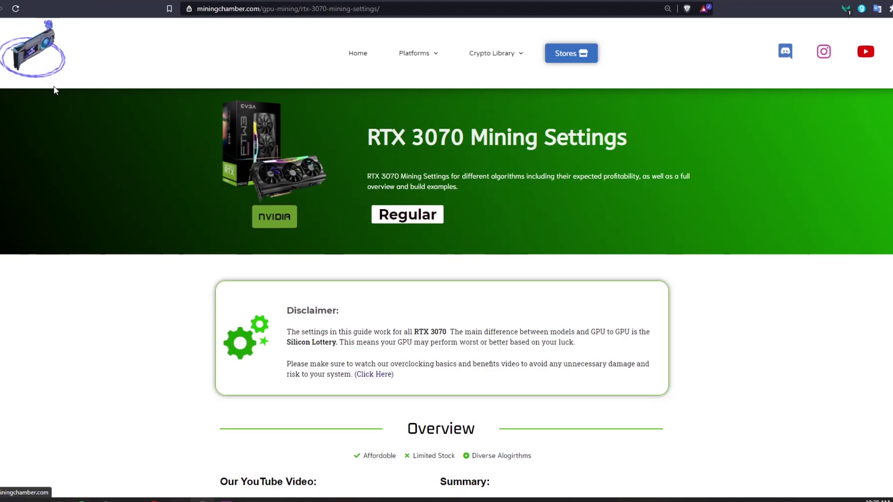
# Locate the 7.66 USD daily estimate at 60 MH/s and open Windows Calculator
pyautogui.scroll(-6, 677, 266)
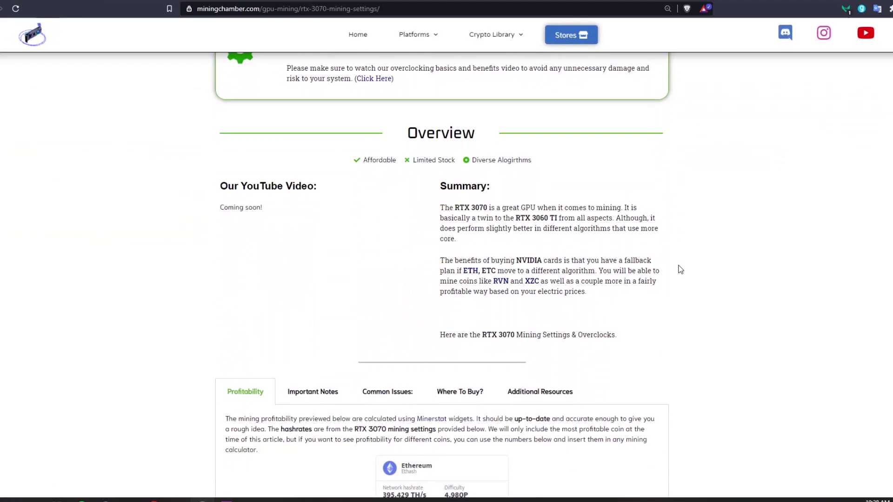
pyautogui.scroll(-1, 610, 293)
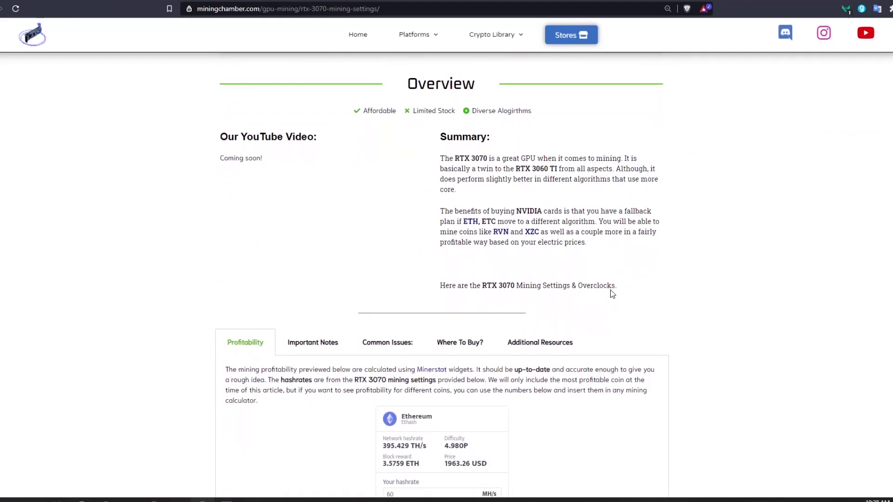
pyautogui.scroll(2, 627, 294)
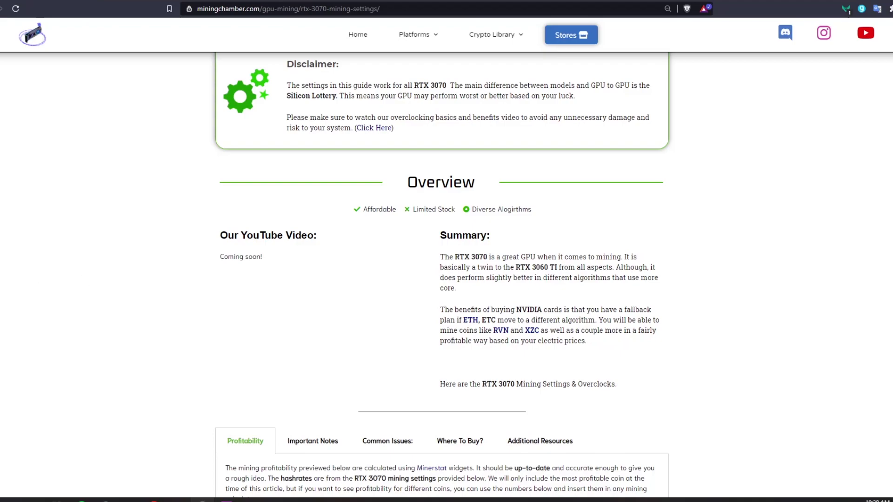
pyautogui.scroll(-5, 407, 155)
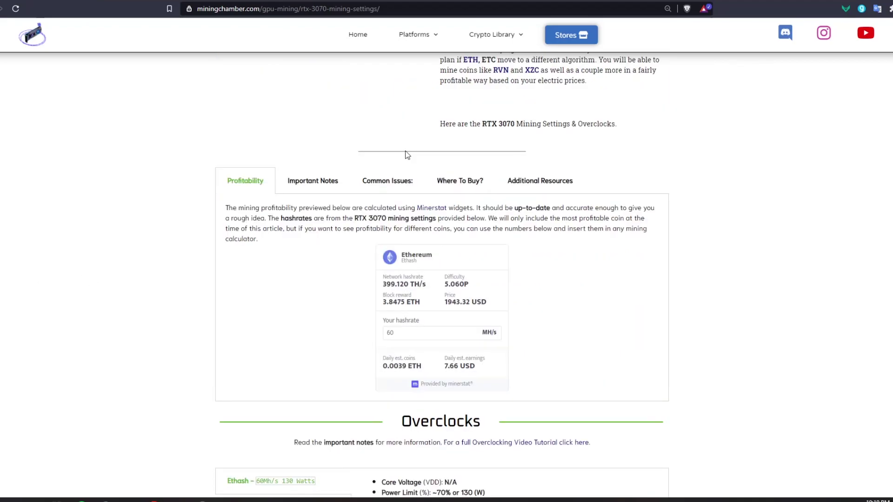
pyautogui.scroll(1, 315, 285)
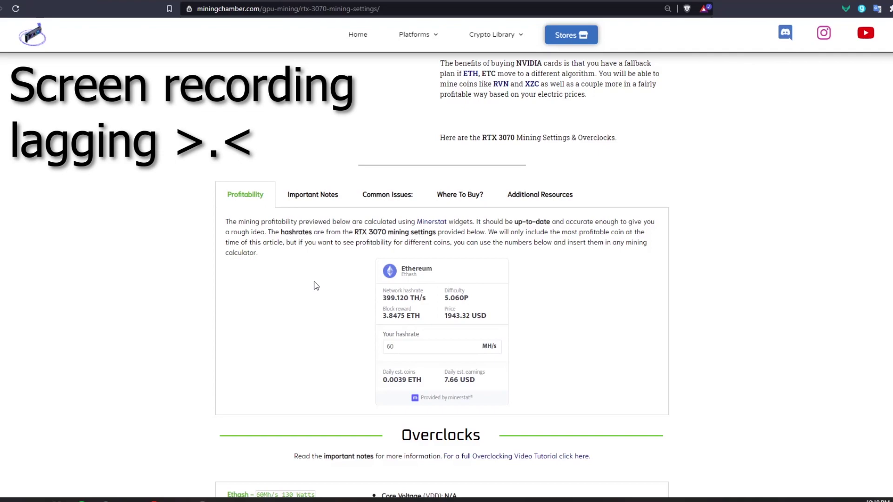
pyautogui.doubleClick(459, 379)
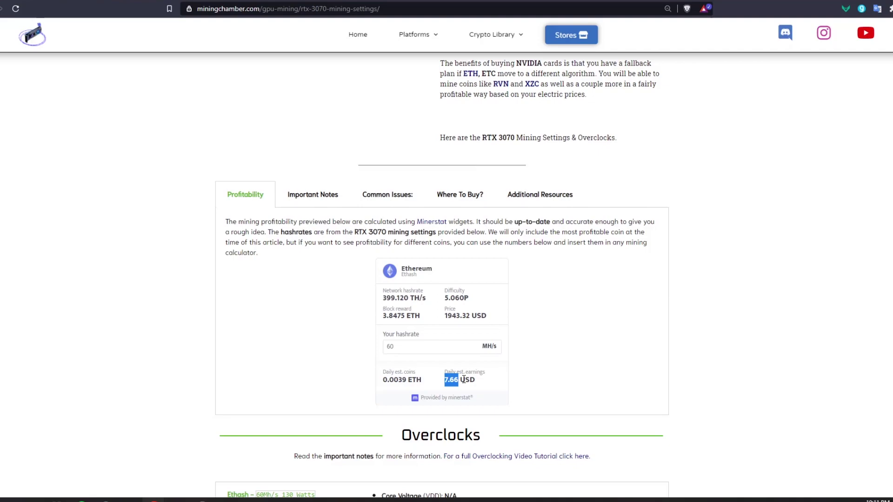
pyautogui.click(572, 350)
pyautogui.press('XF86Calculator')
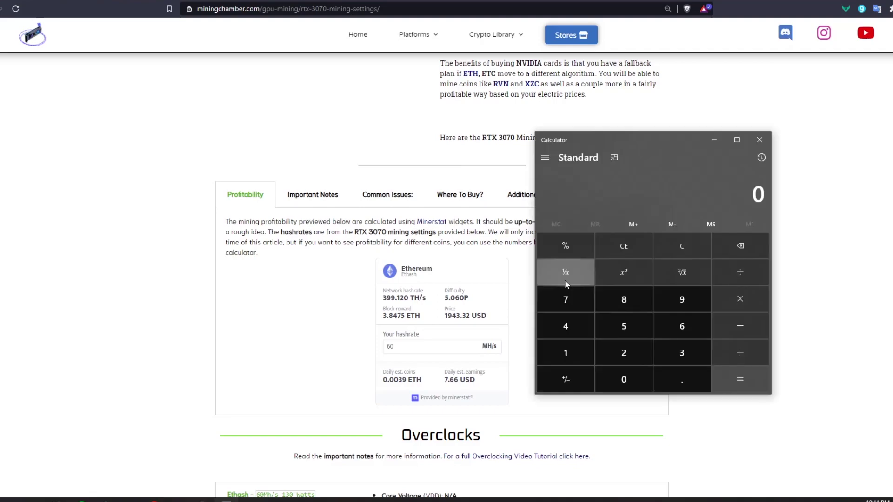
# Compute 7.66 × 30 in Calculator for 229.8 USD monthly earnings
pyautogui.write('7.66*30')
pyautogui.press('Return')
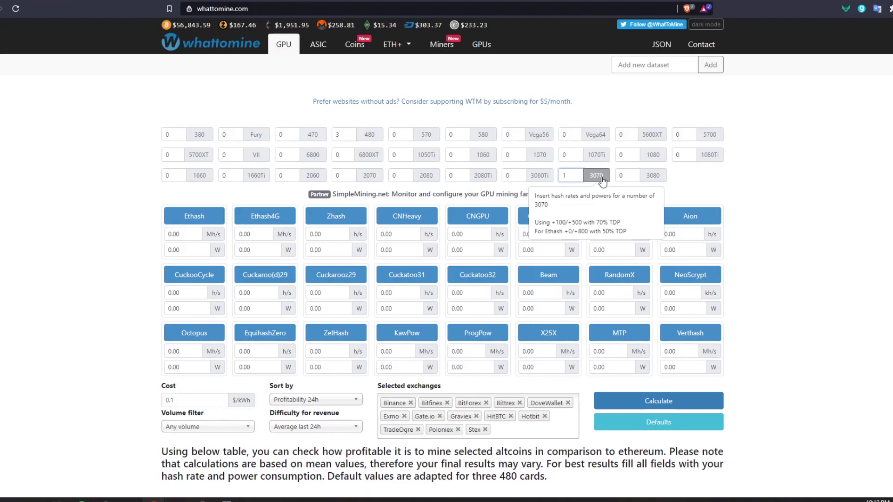
# Submit WhatToMine's GPU form to get profitability for one RTX 3070
pyautogui.press('Return')
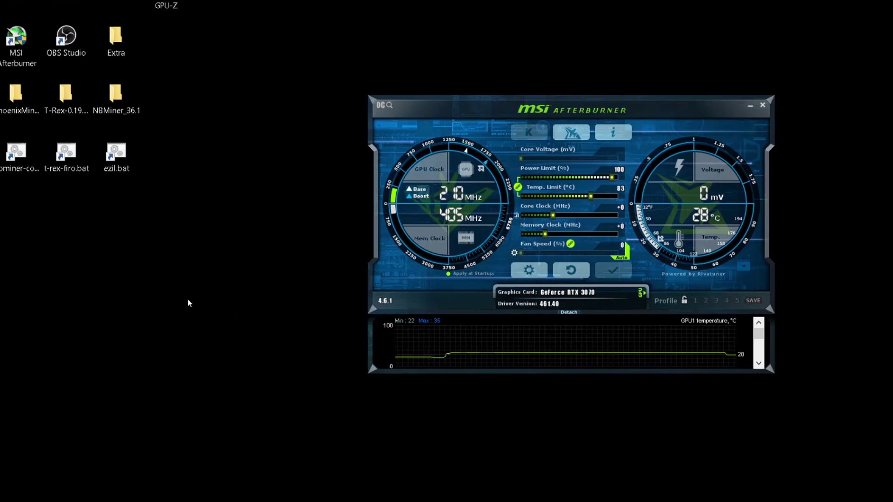
# Open phoenixminer-eth.bat in Notepad and select its five setx GPU lines
pyautogui.click(0, 158)
pyautogui.rightClick(30, 156)
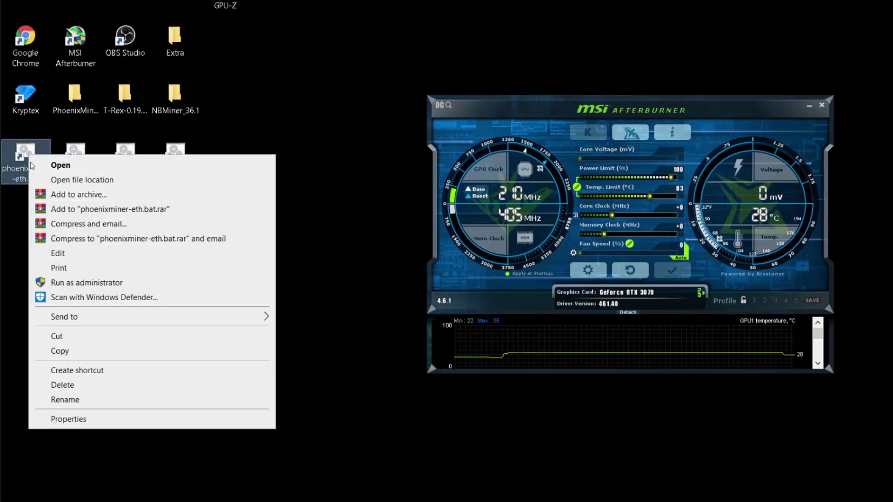
pyautogui.click(57, 253)
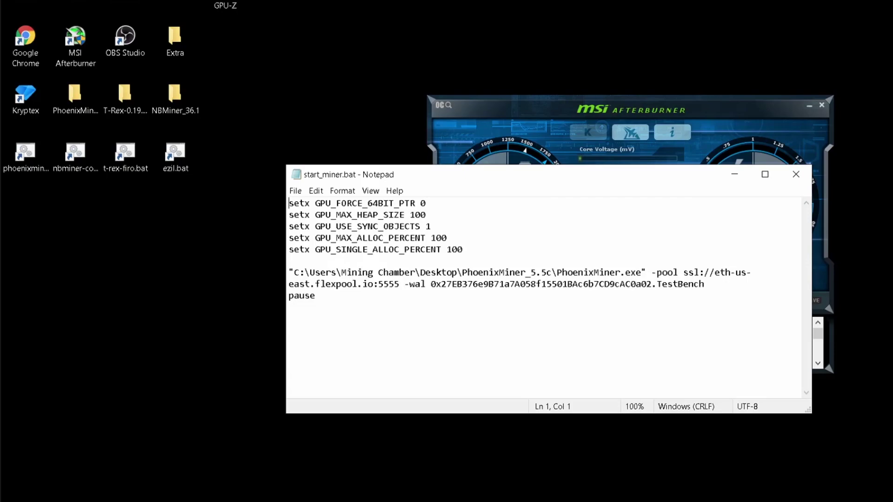
pyautogui.moveTo(463, 250); pyautogui.dragTo(289, 203)
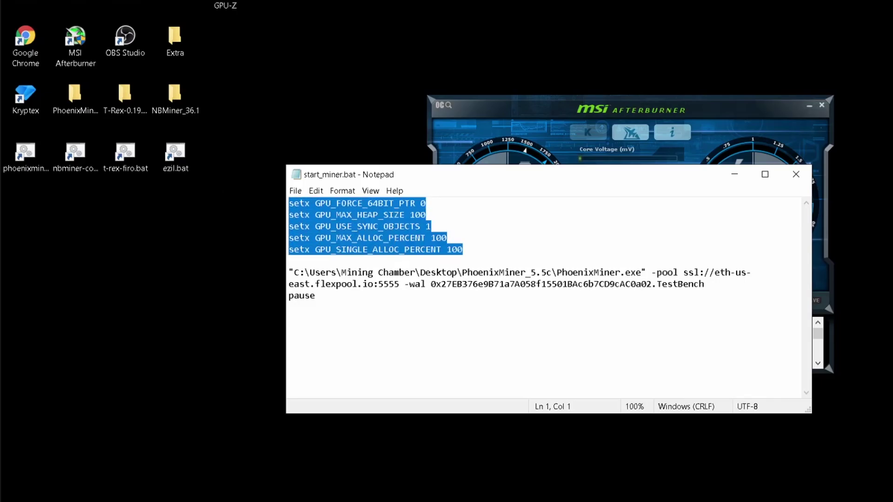
# Close Notepad unchanged and run phoenixminer-eth.bat as administrator
pyautogui.click(796, 175)
pyautogui.rightClick(17, 155)
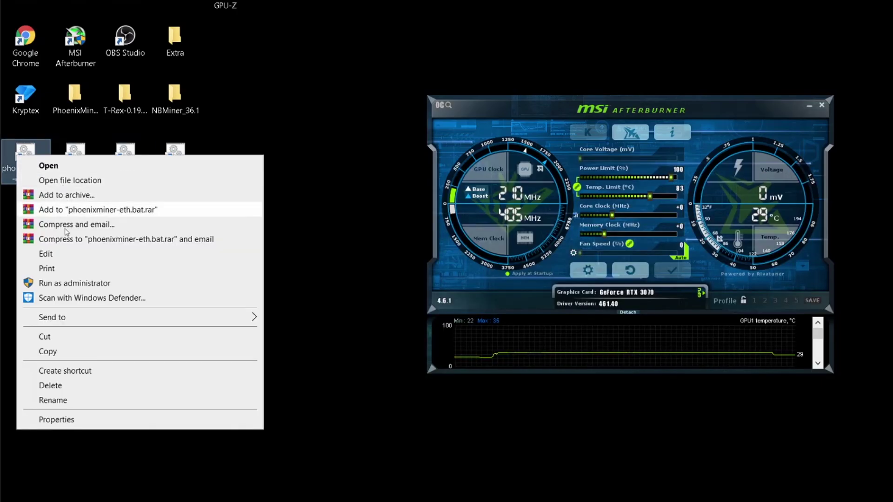
pyautogui.click(66, 284)
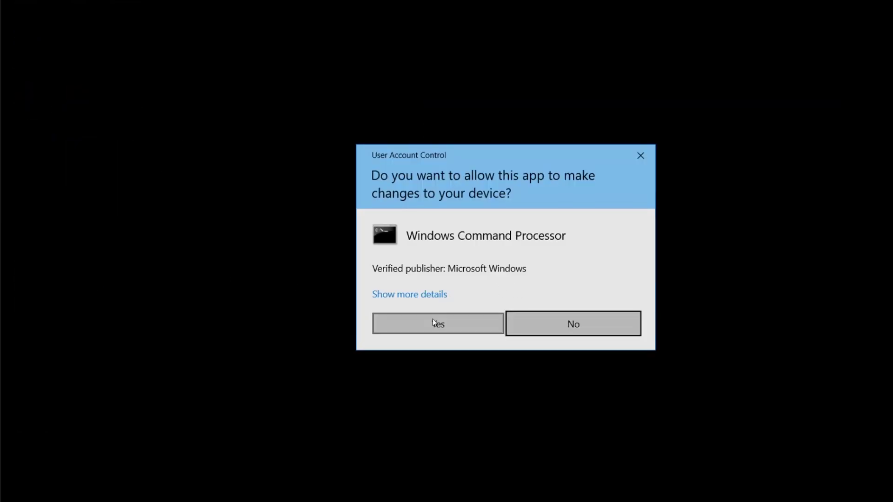
# Approve the UAC prompt so PhoenixMiner mines ETH on flexpool eth-us-east
pyautogui.click(433, 321)
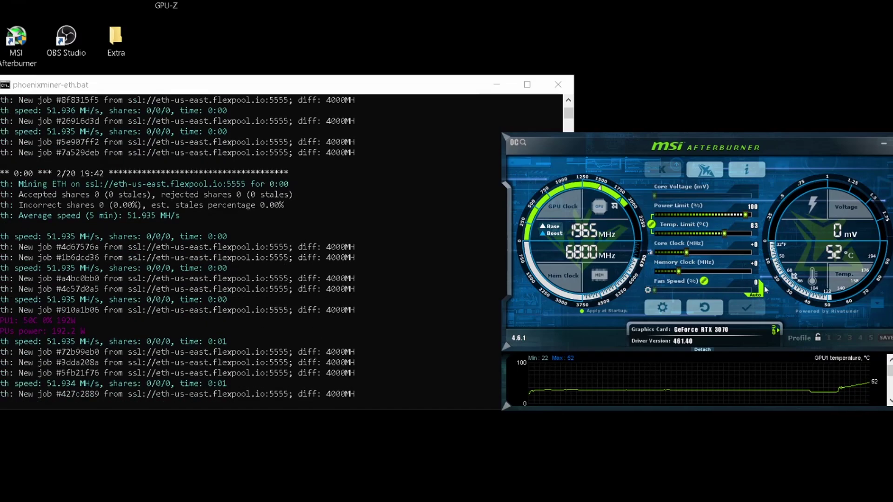
# Turn off Afterburner's auto fan, raise the fan to a higher fixed speed, and apply
pyautogui.click(758, 288)
pyautogui.moveTo(654, 291); pyautogui.dragTo(717, 293)
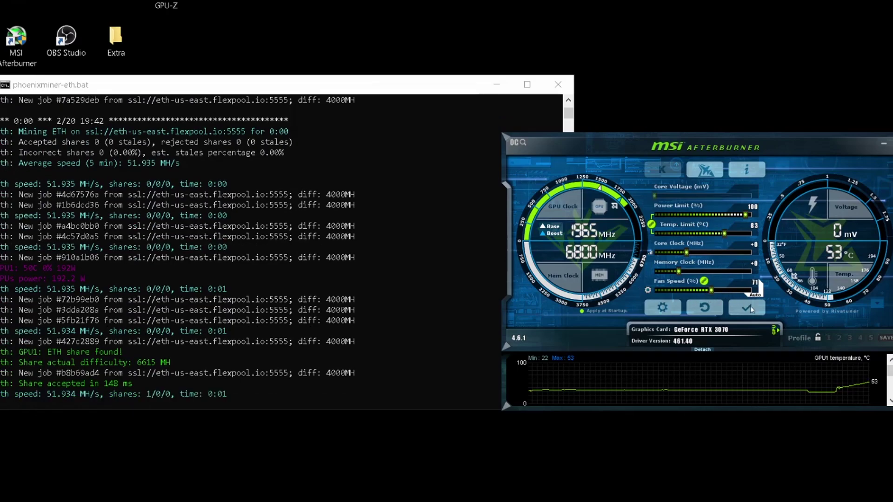
pyautogui.click(747, 308)
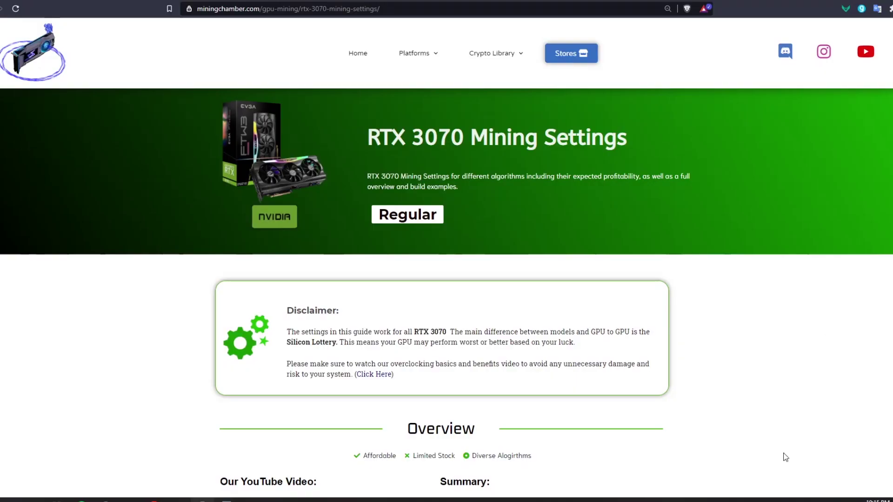
# Scroll the RTX 3070 mining settings page down to its recommended Ethash overclocks
pyautogui.scroll(-2, 303, 258)
pyautogui.scroll(-6, 689, 314)
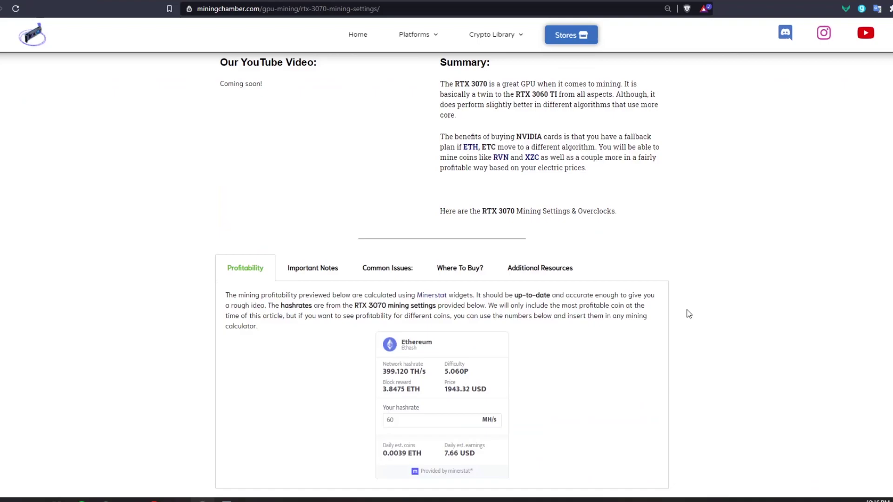
pyautogui.scroll(-5, 689, 313)
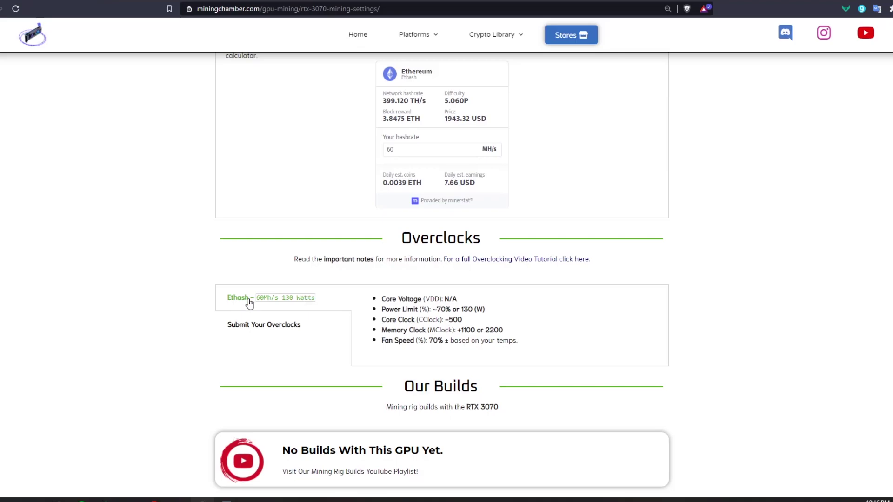
pyautogui.scroll(-2, 568, 324)
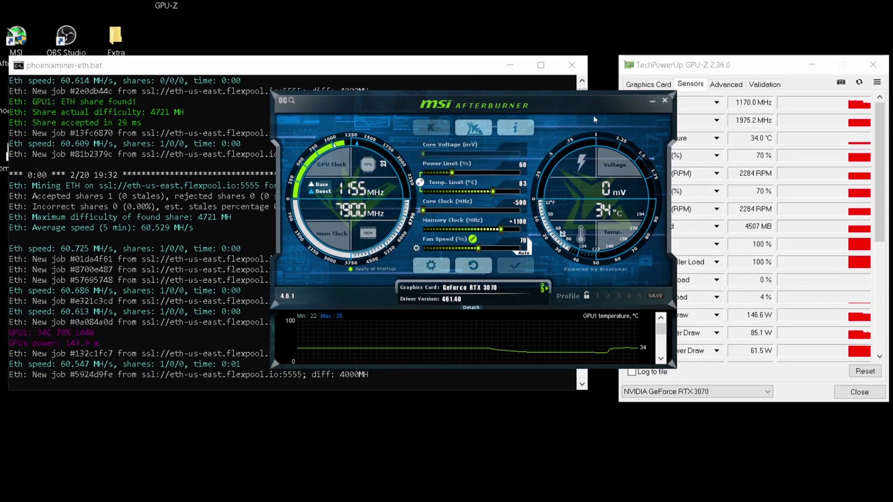
# Lower the Afterburner power limit to 50% and apply it
pyautogui.write('50')
pyautogui.press('Return')
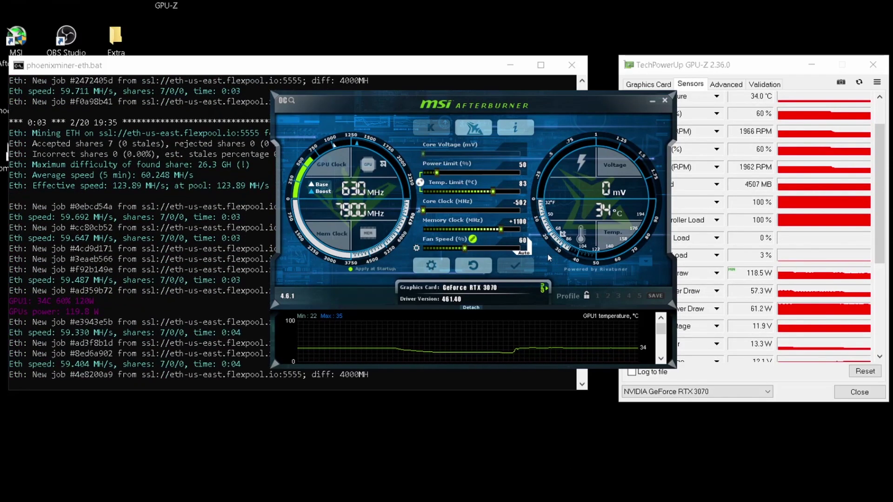
pyautogui.write('50')
pyautogui.click(515, 266)
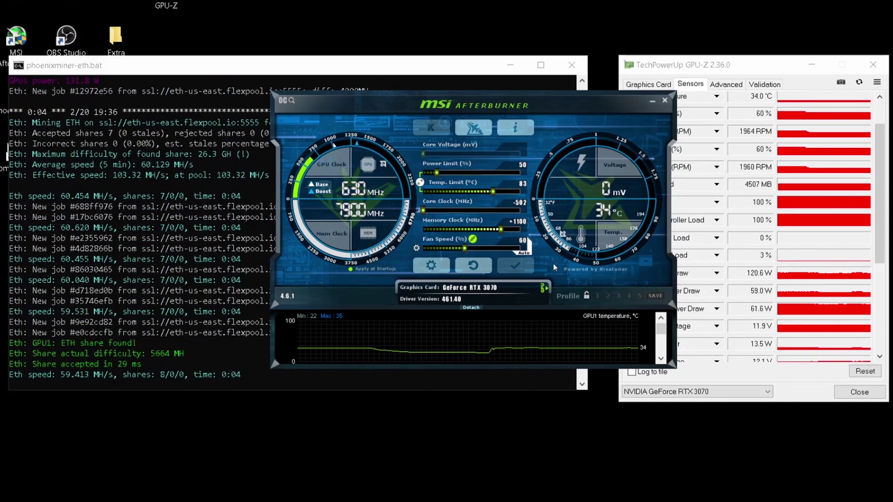
# Try a -400 core clock offset, check GPU-Z, then return the core clock to -502
pyautogui.click(520, 203)
pyautogui.write('-400')
pyautogui.click(515, 266)
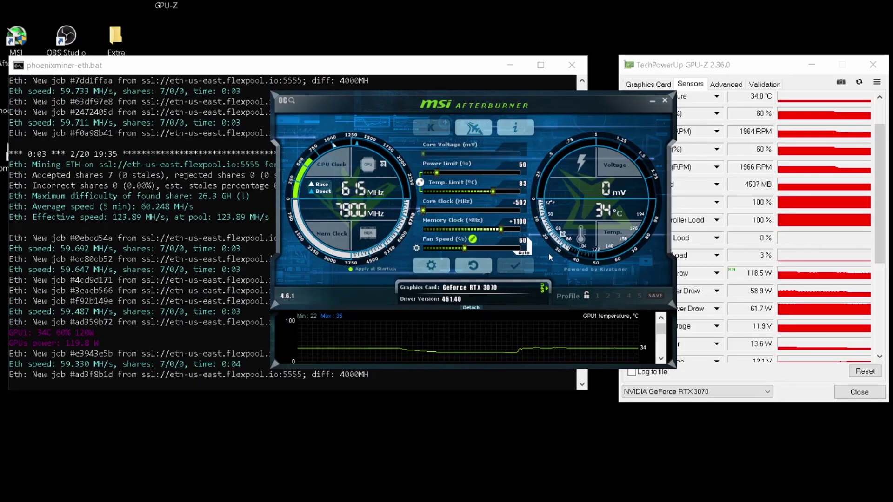
pyautogui.click(516, 267)
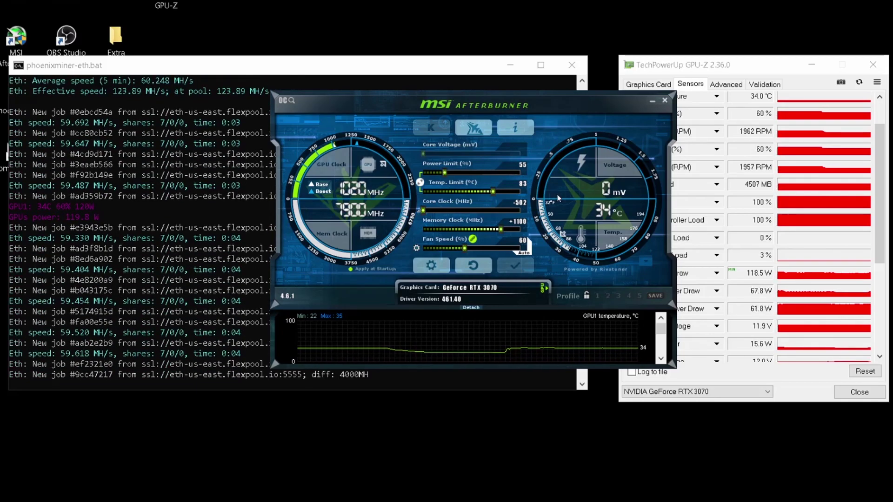
pyautogui.click(764, 279)
pyautogui.click(556, 266)
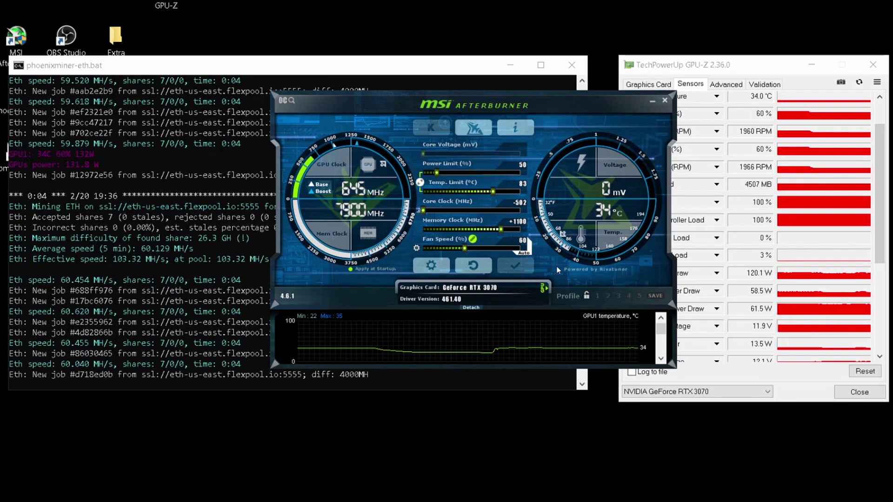
pyautogui.press('Left')
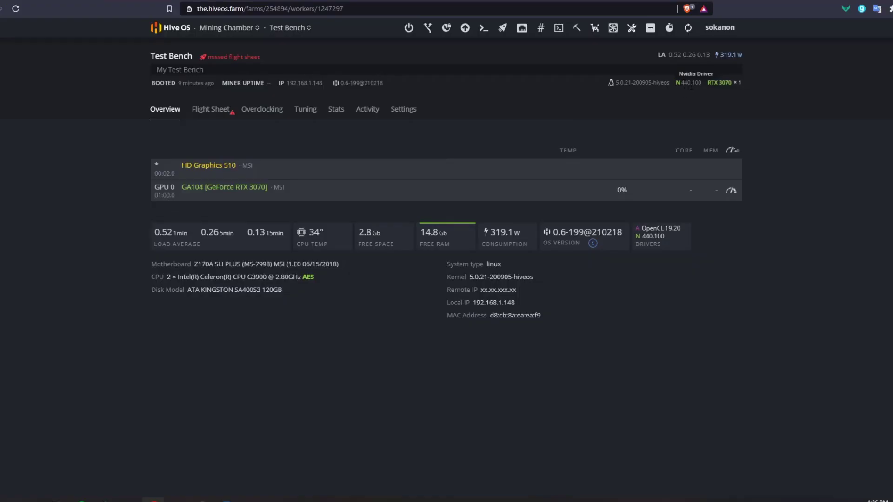
# Start a Hive Shell session on the rig and open its terminal page
pyautogui.click(558, 29)
pyautogui.click(589, 49)
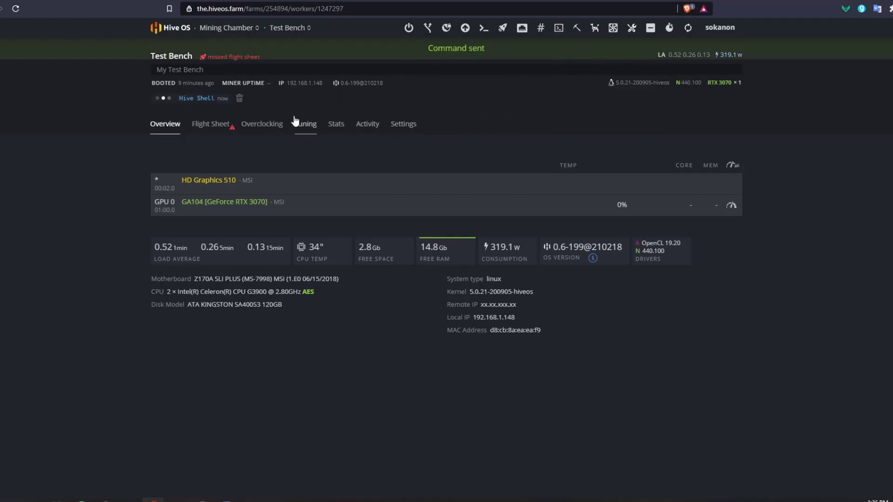
pyautogui.click(196, 99)
pyautogui.click(199, 103)
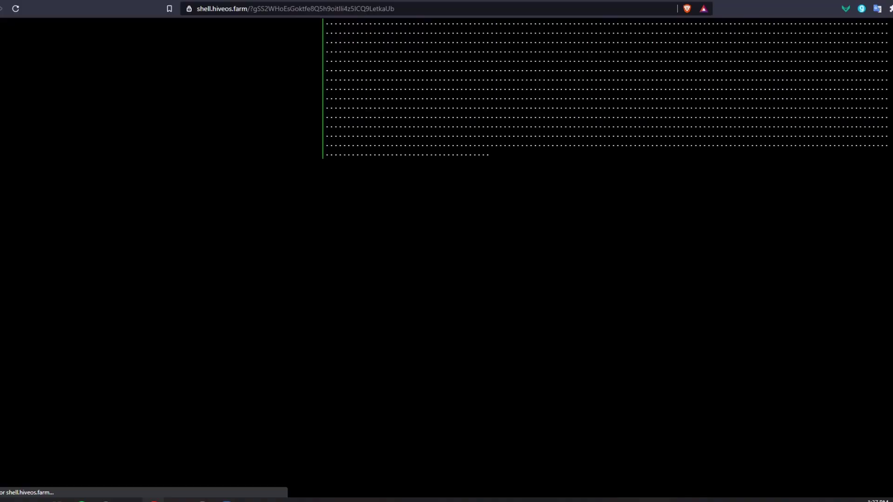
# Run 'nvidia-driver-update 455' in the Hive Shell terminal
pyautogui.write('nvidi')
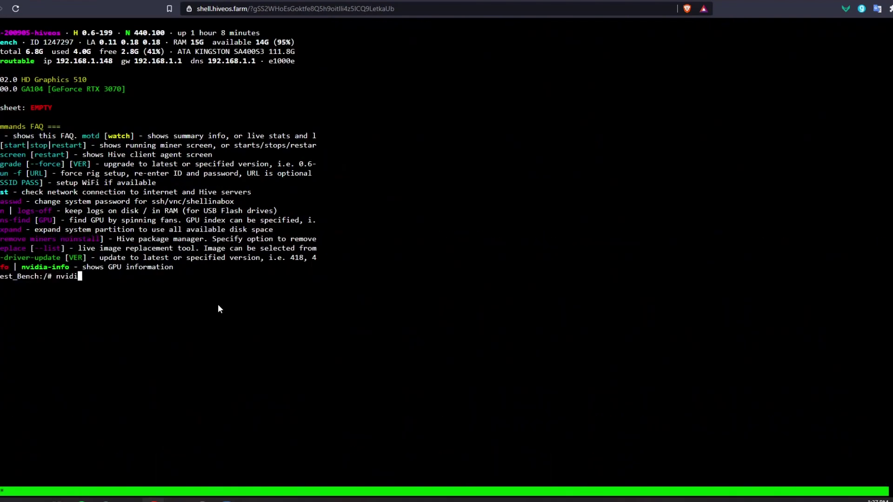
pyautogui.write('a-drid')
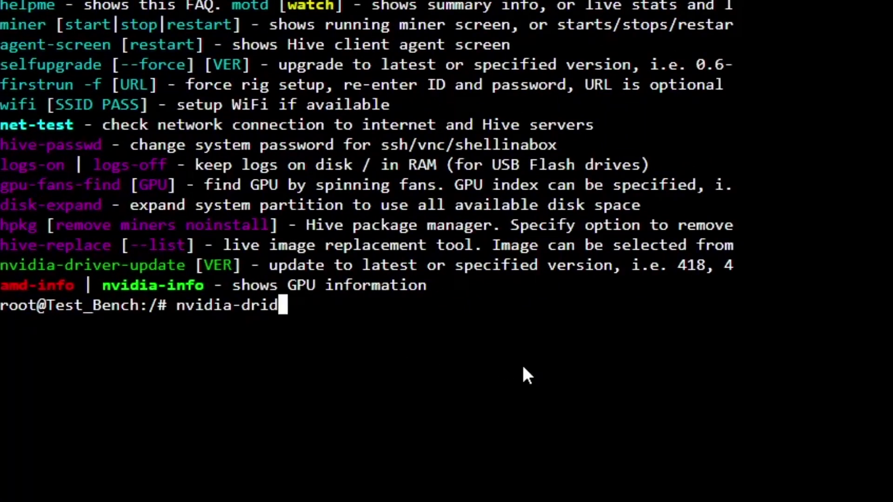
pyautogui.press('BackSpace')
pyautogui.write('ver-')
pyautogui.press('Tab')
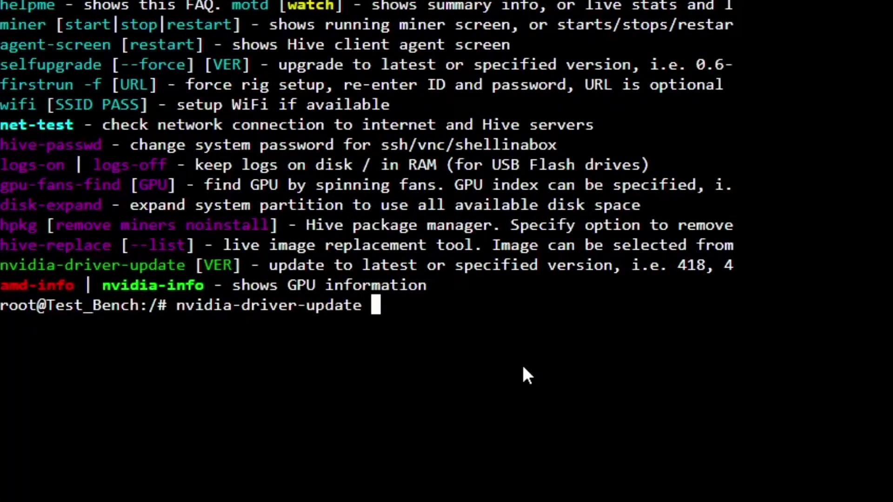
pyautogui.write('455')
pyautogui.press('Return')
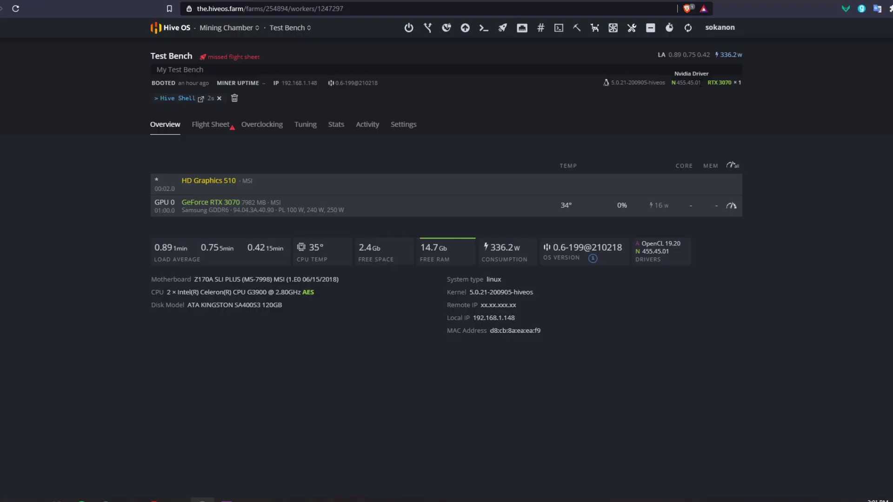
# Confirm driver 455.45.01 is installed and set GPU 0's core clock offset to -500
pyautogui.moveTo(703, 84); pyautogui.dragTo(681, 83)
pyautogui.click(537, 148)
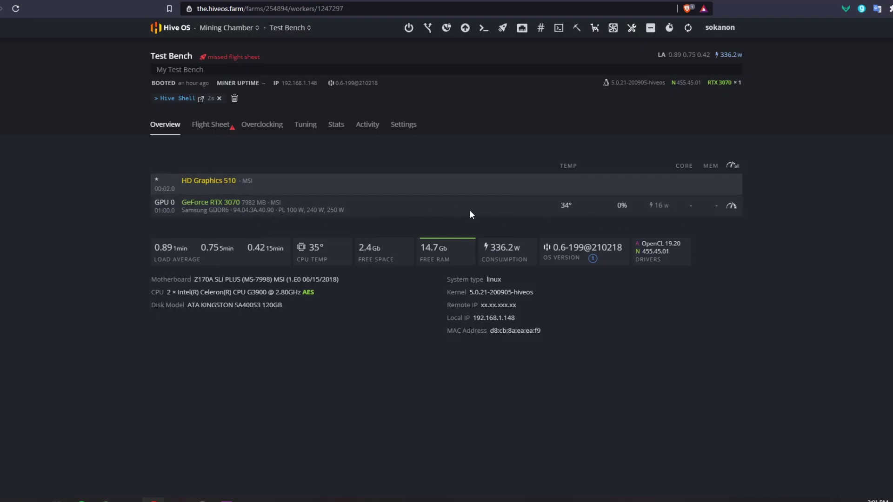
pyautogui.click(731, 207)
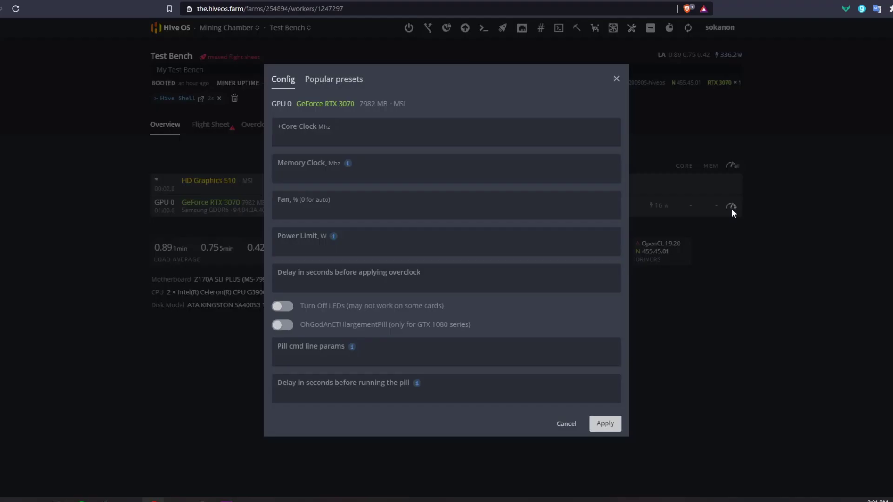
pyautogui.click(366, 139)
pyautogui.write('-500')
# Give GPU 0 memory 2200, fan 60% and a 130 W power limit, then apply
pyautogui.click(392, 173)
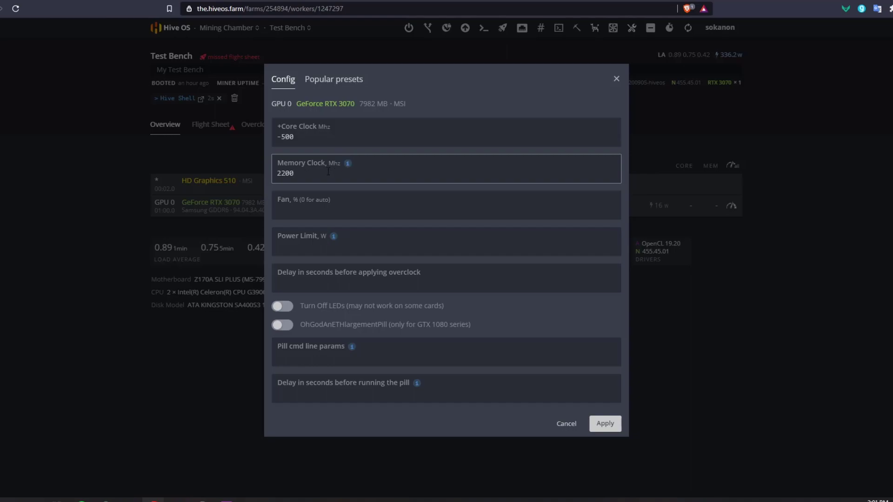
pyautogui.moveTo(345, 168)
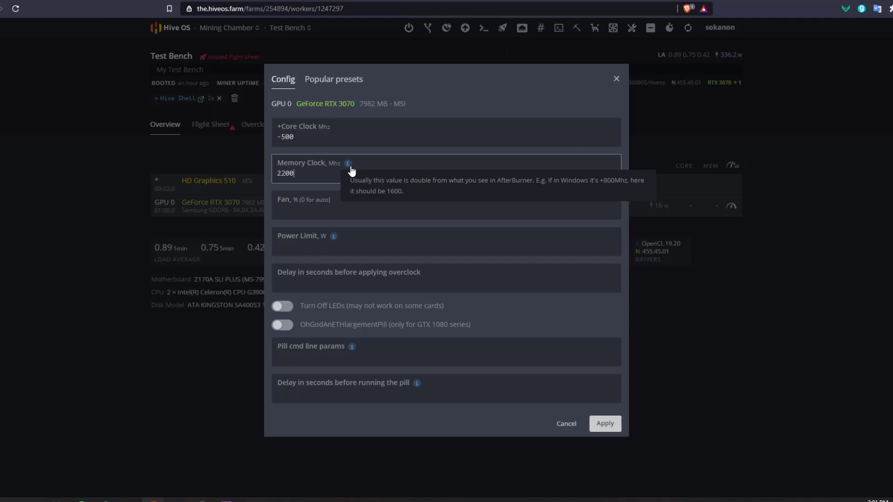
pyautogui.click(314, 212)
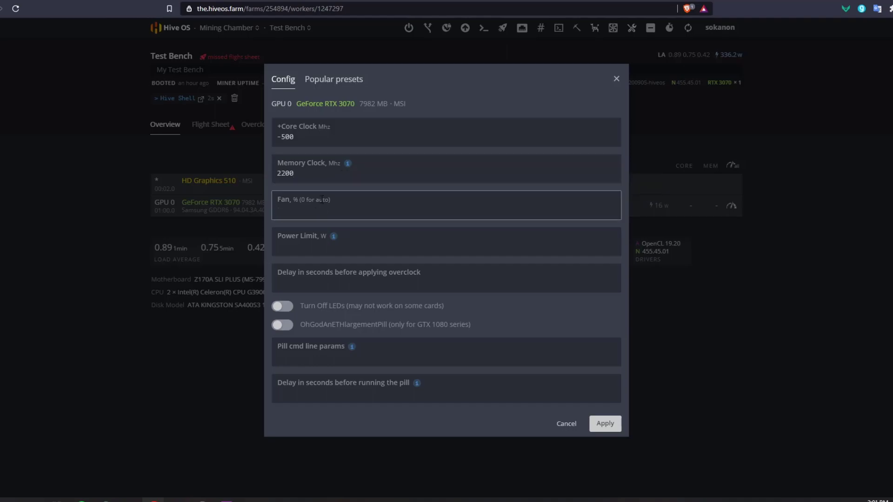
pyautogui.click(372, 232)
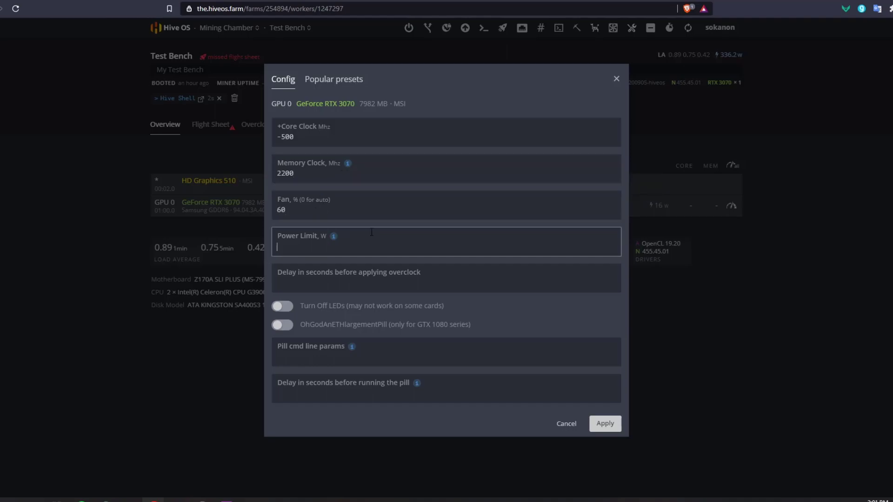
pyautogui.write('130')
pyautogui.click(605, 424)
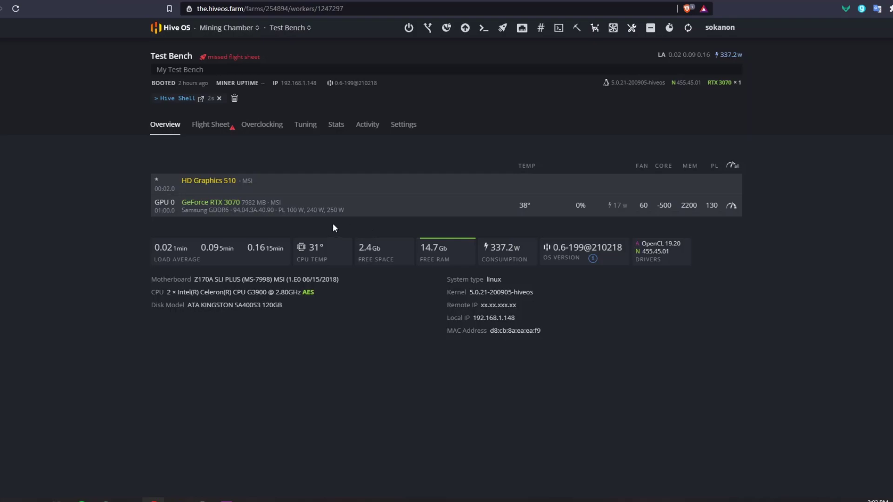
# Apply the Phoenix - Flexpool flight sheet and verify about 60.33 MH at 130 W
pyautogui.click(212, 133)
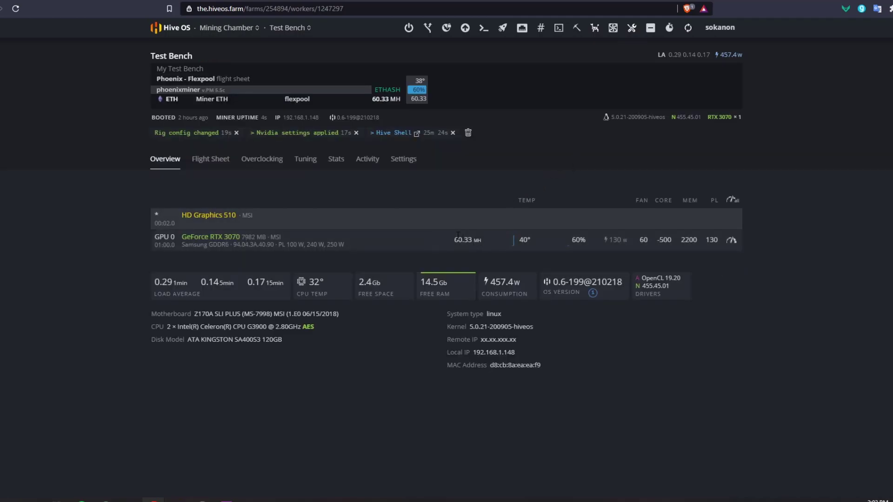
pyautogui.doubleClick(610, 242)
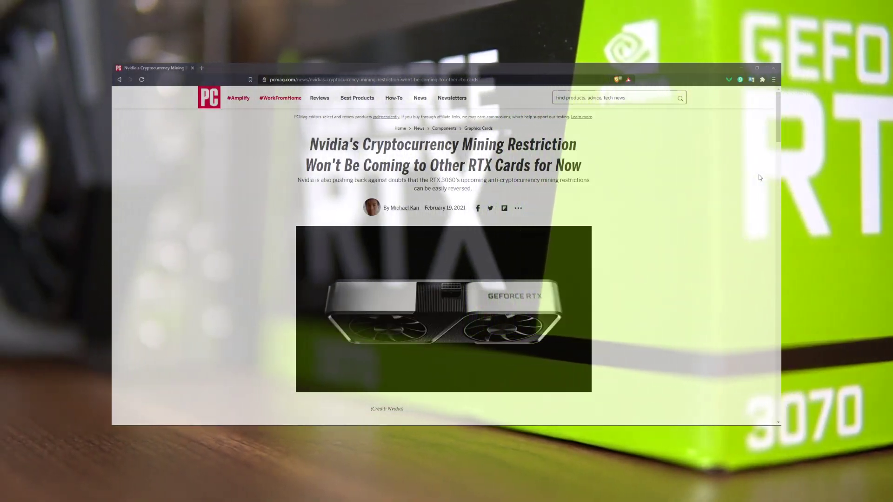
# Scroll the PCMag article on Nvidia's mining limiter down to its RELATED links
pyautogui.scroll(-3, 746, 186)
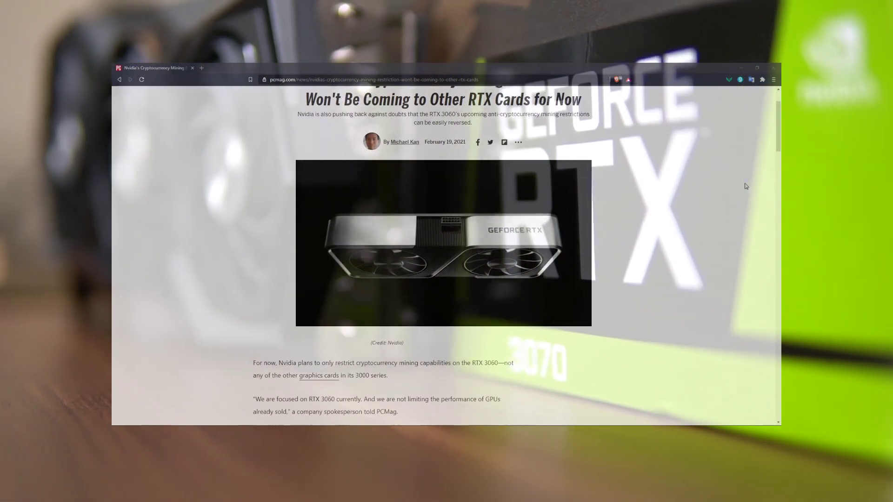
pyautogui.scroll(-1, 746, 187)
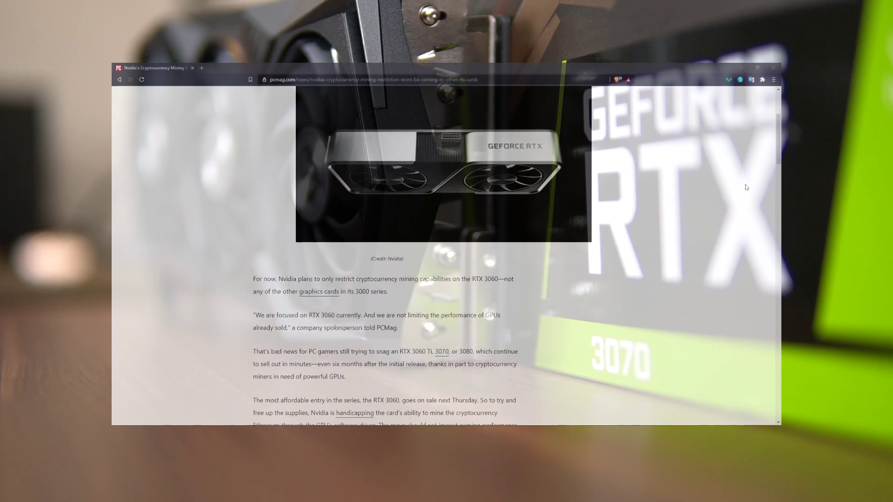
pyautogui.scroll(-3, 746, 187)
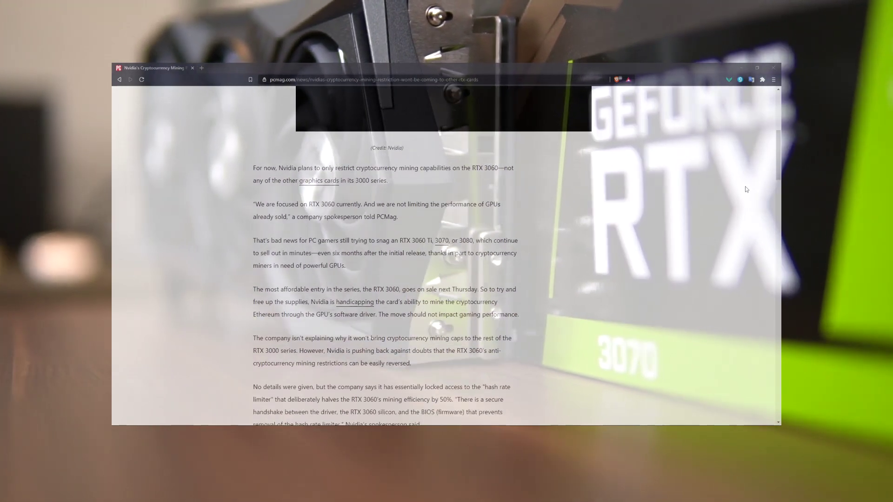
pyautogui.scroll(-1, 746, 190)
pyautogui.scroll(-2, 746, 189)
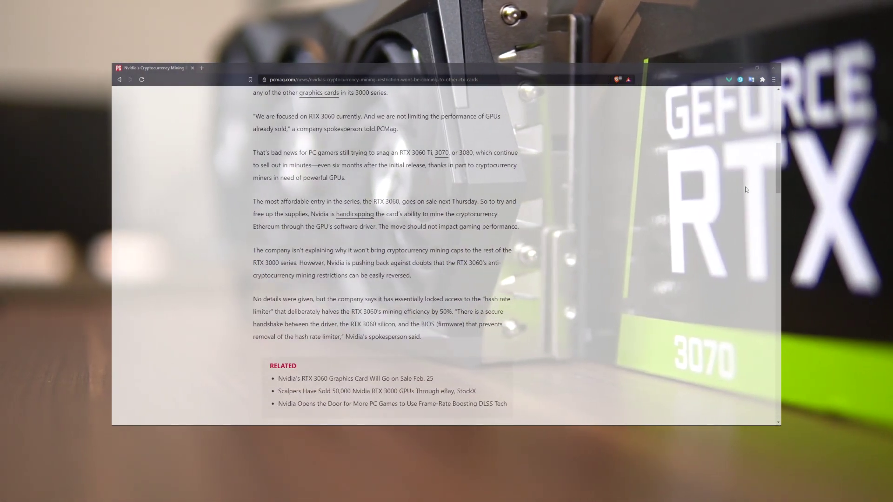